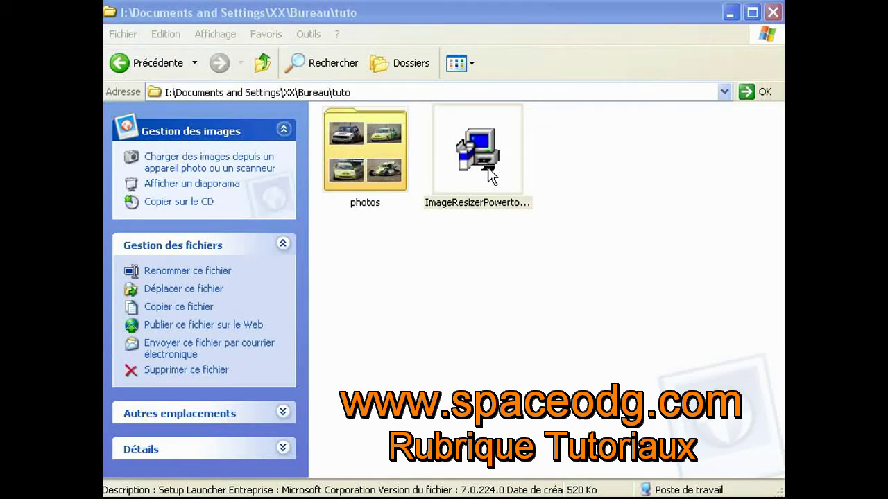
- Run ImageResizerPowertoySetup.exe from the tuto folder and allow the existing Image Resizer installer package to be replaced
{"action": "double_click", "coordinate": [486, 163]}
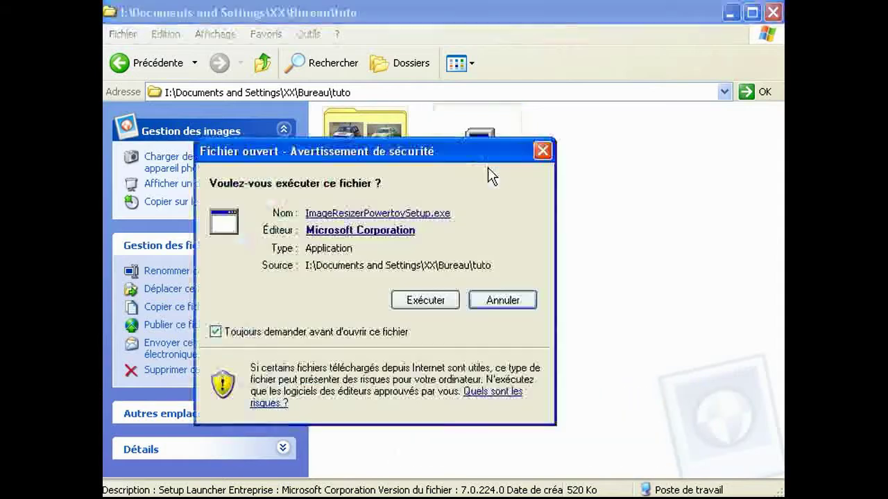
{"action": "left_click", "coordinate": [422, 300]}
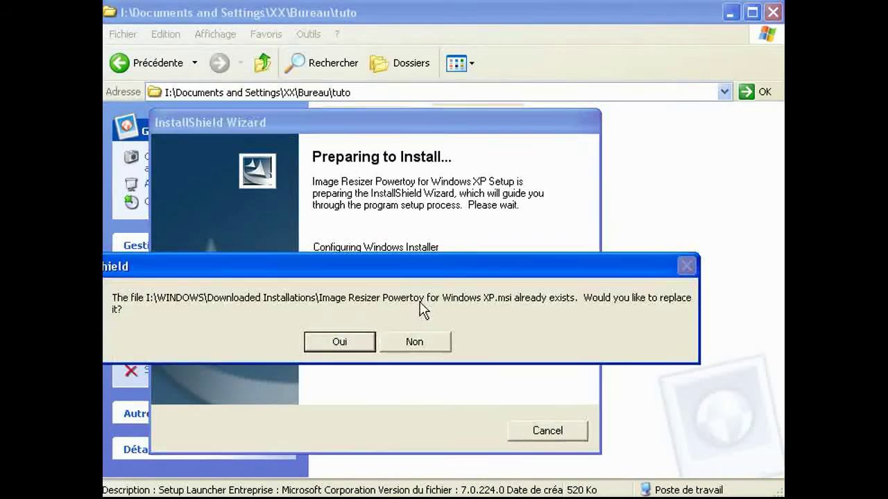
{"action": "left_click", "coordinate": [335, 341]}
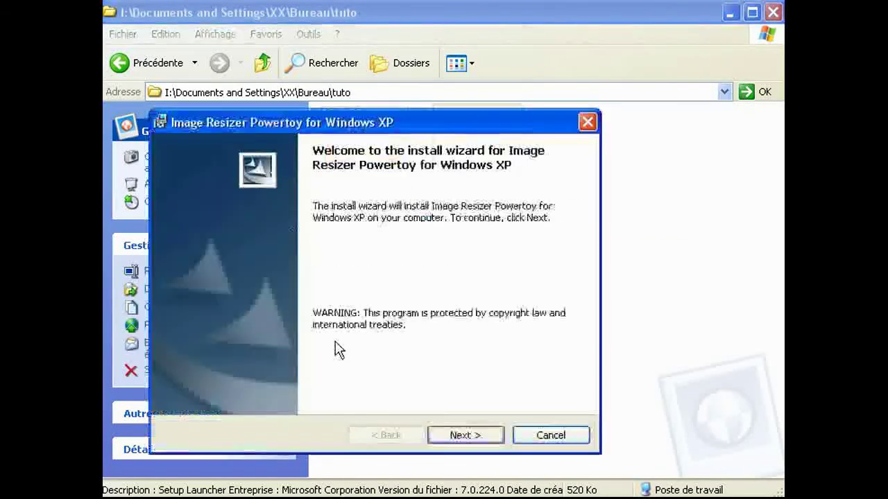
- Install Image Resizer Powertoy with the license terms accepted, default customer information and the Complete setup type, and finish the wizard
{"action": "left_click", "coordinate": [466, 435]}
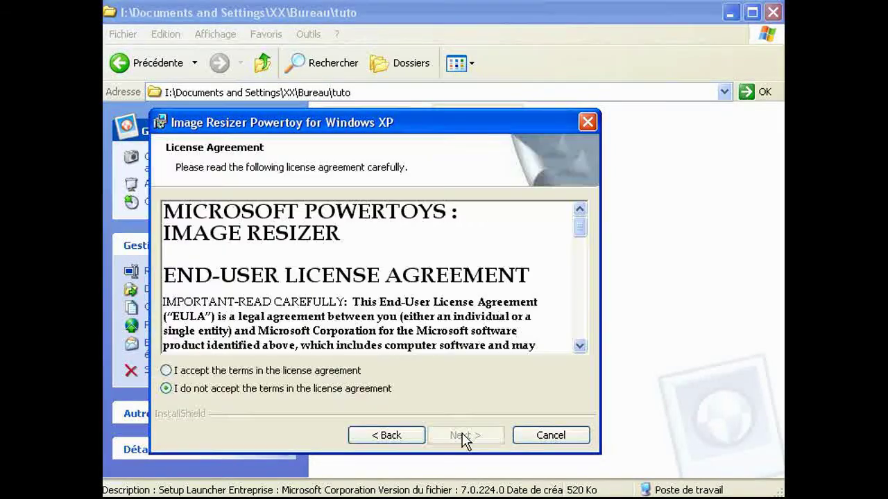
{"action": "left_click", "coordinate": [351, 371]}
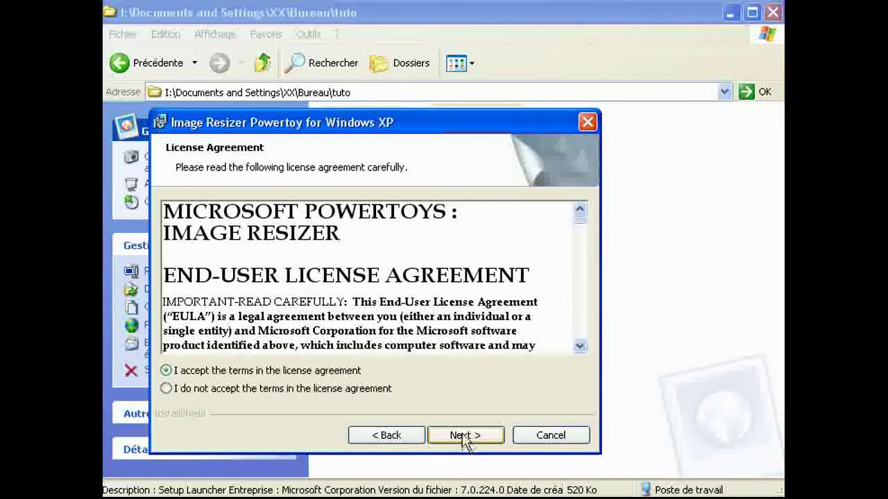
{"action": "left_click", "coordinate": [464, 435]}
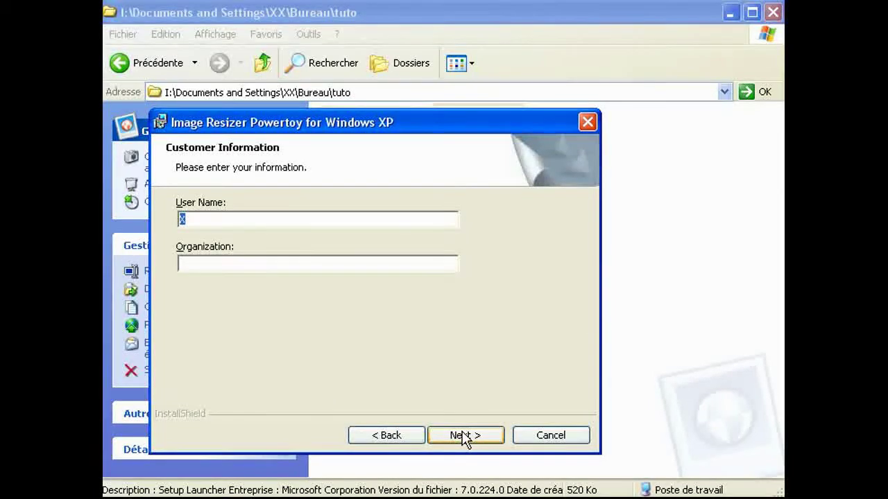
{"action": "left_click", "coordinate": [464, 435]}
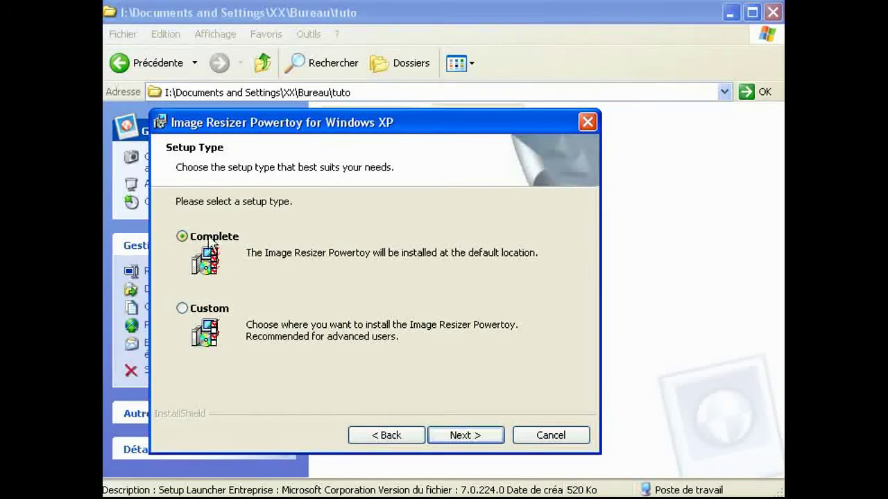
{"action": "left_click", "coordinate": [460, 436]}
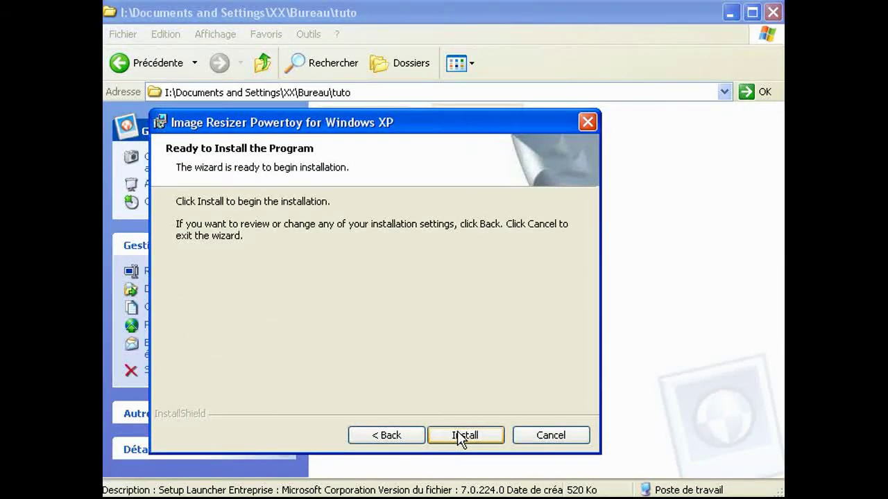
{"action": "left_click", "coordinate": [459, 437]}
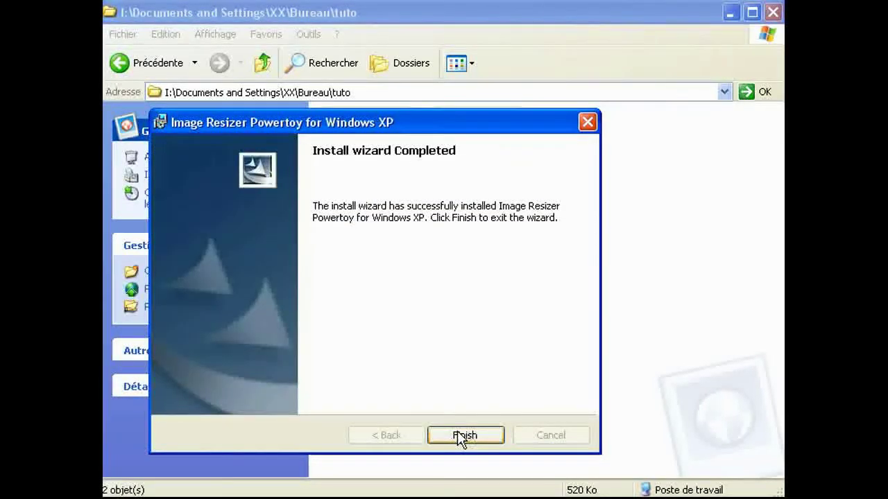
{"action": "left_click", "coordinate": [493, 435]}
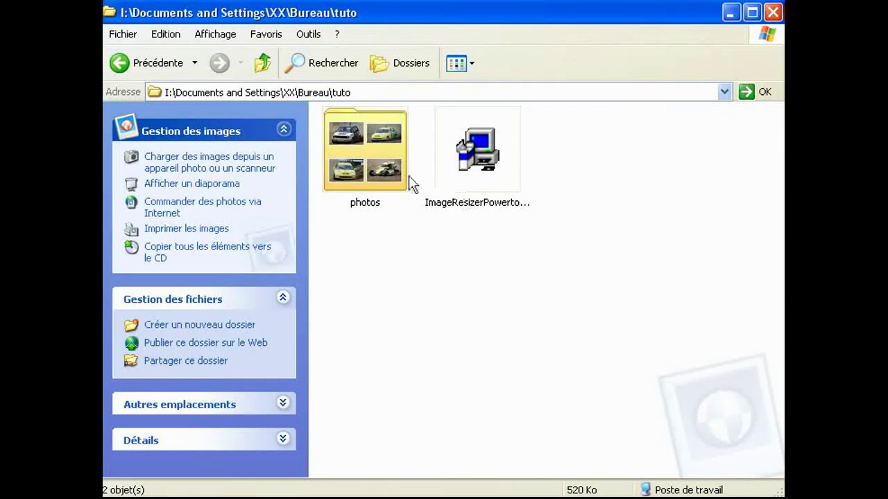
- Open the photos folder inside the tuto folder
{"action": "double_click", "coordinate": [363, 155]}
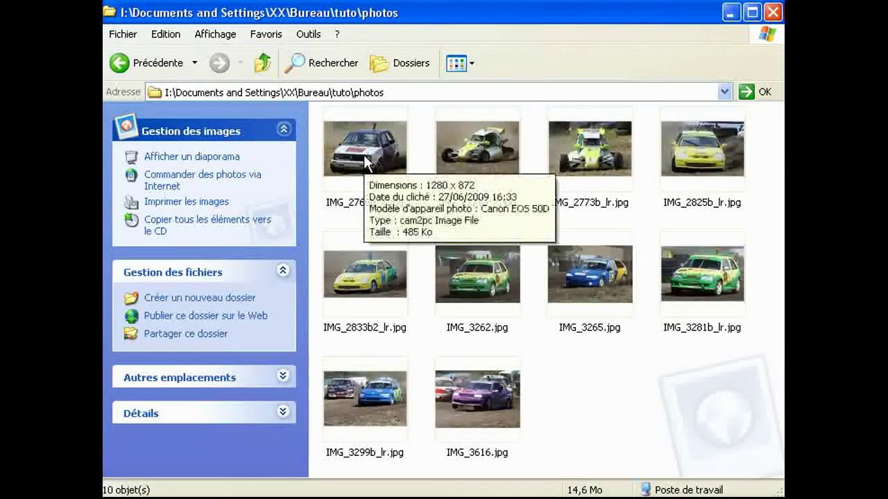
{"action": "left_click", "coordinate": [363, 154]}
{"action": "right_click", "coordinate": [363, 155]}
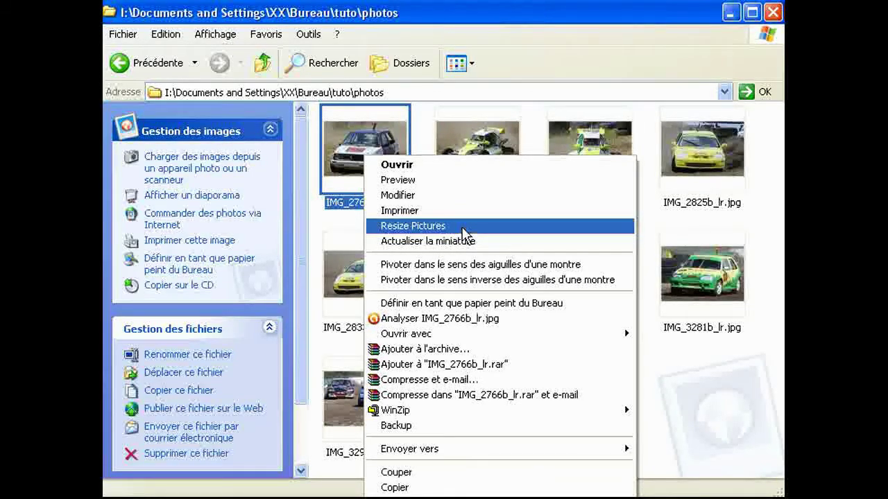
{"action": "left_click", "coordinate": [693, 375]}
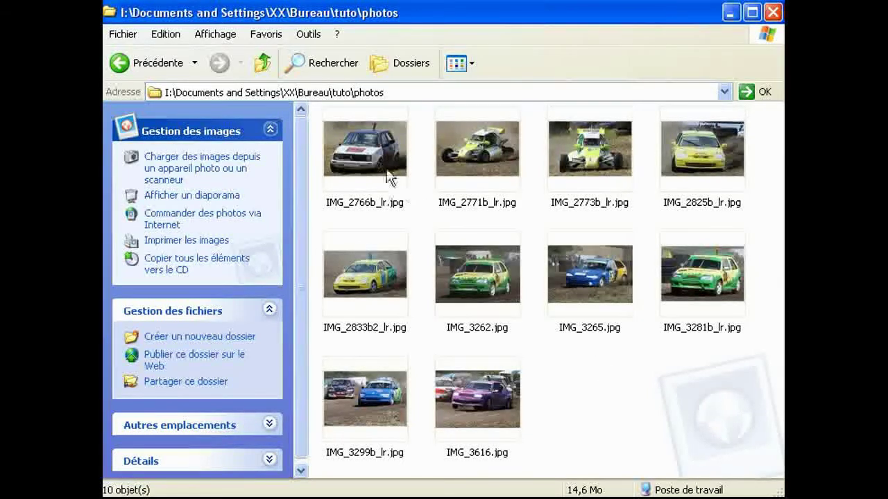
{"action": "left_click", "coordinate": [167, 35]}
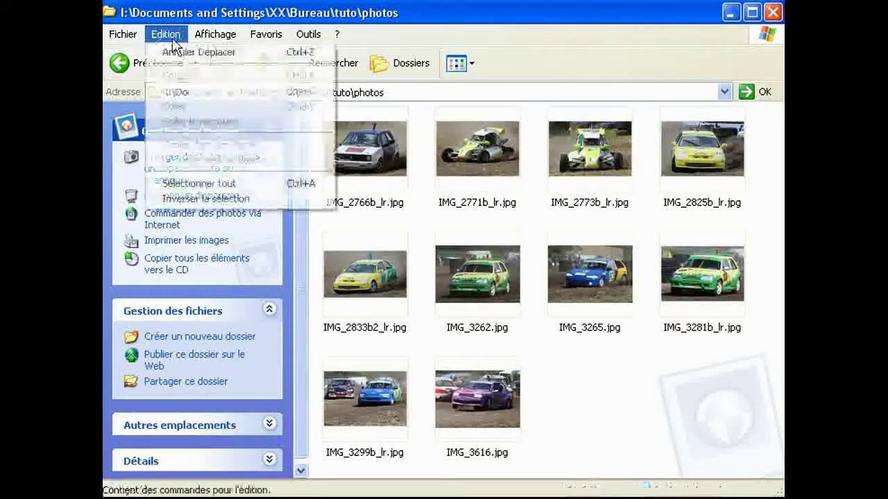
{"action": "left_click", "coordinate": [175, 183]}
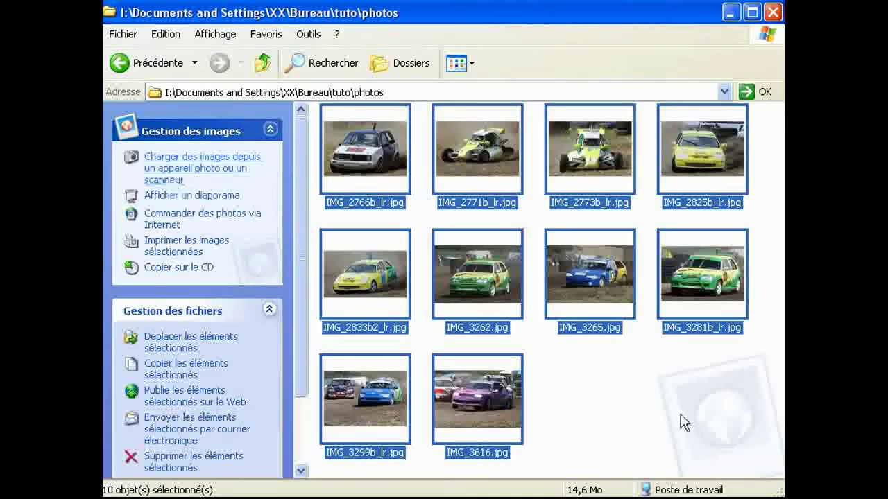
{"action": "left_click", "coordinate": [659, 426]}
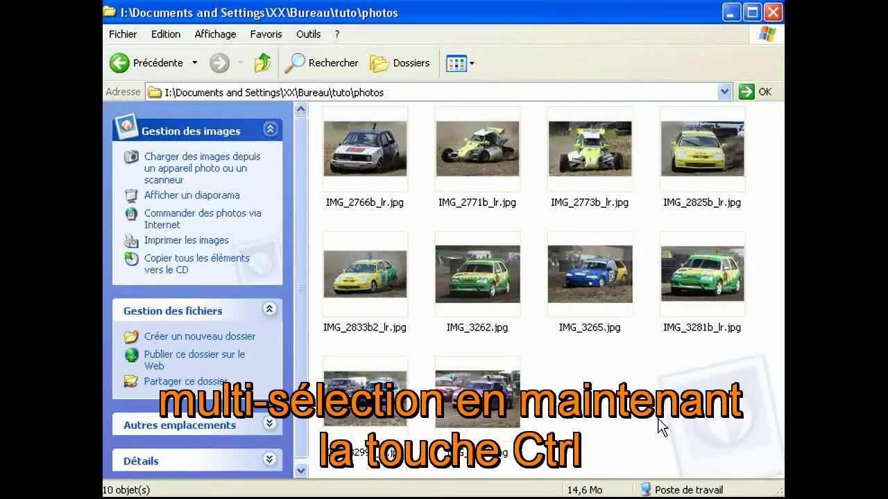
- Select the six pictures IMG_2766b_lr, IMG_3262, IMG_3265, IMG_3616, IMG_3299b_lr and IMG_2773b_lr together
{"action": "left_click", "coordinate": [399, 177]}
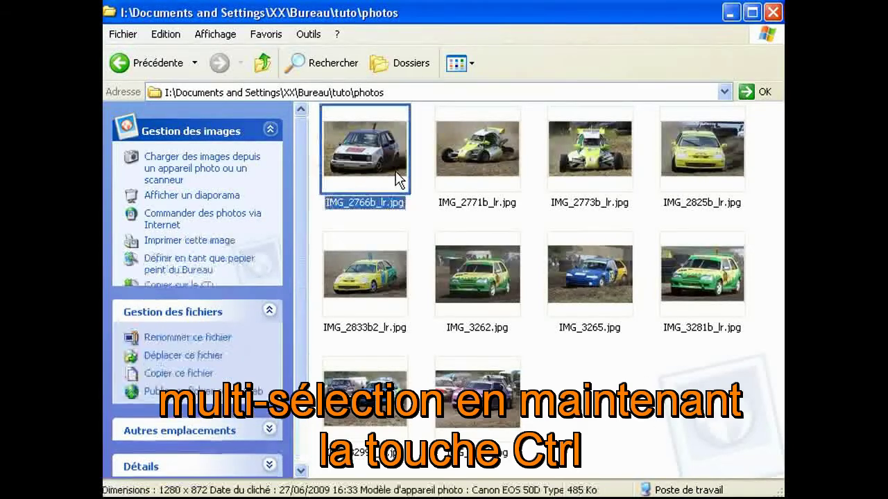
{"action": "left_click", "coordinate": [463, 258], "text": "ctrl"}
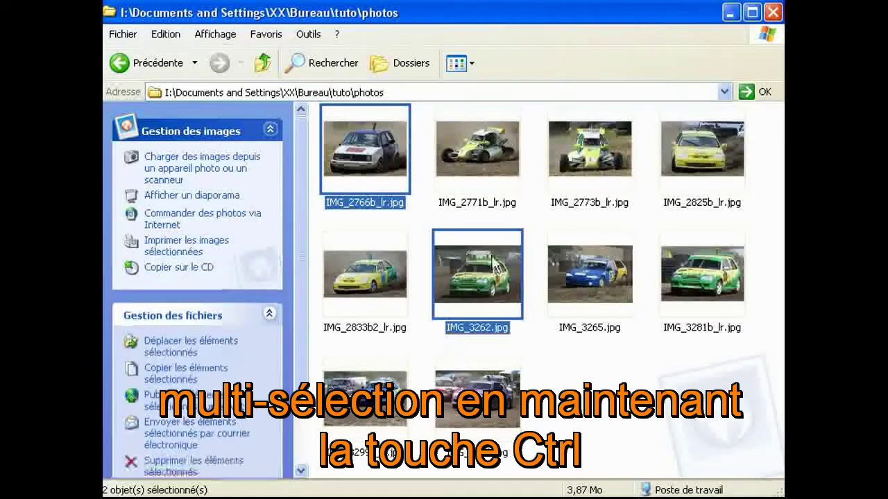
{"action": "left_click", "coordinate": [580, 280], "text": "ctrl"}
{"action": "left_click", "coordinate": [479, 388], "text": "ctrl"}
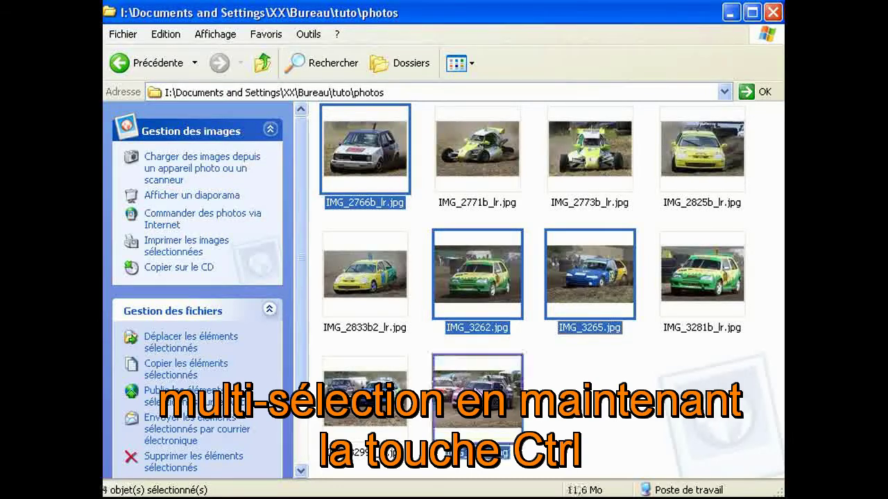
{"action": "left_click", "coordinate": [365, 399], "text": "ctrl"}
{"action": "left_click", "coordinate": [590, 179], "text": "ctrl"}
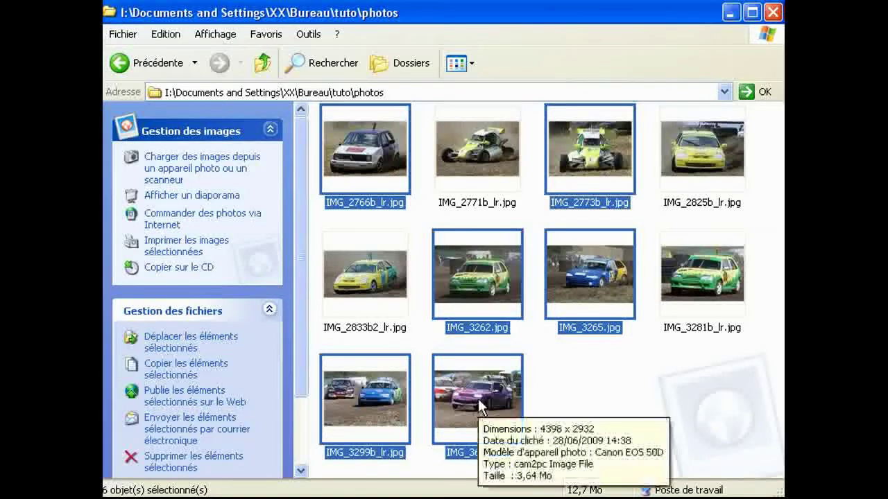
- Bring up the Resize Pictures dialog for the selected photos and reveal its advanced options
{"action": "right_click", "coordinate": [380, 170]}
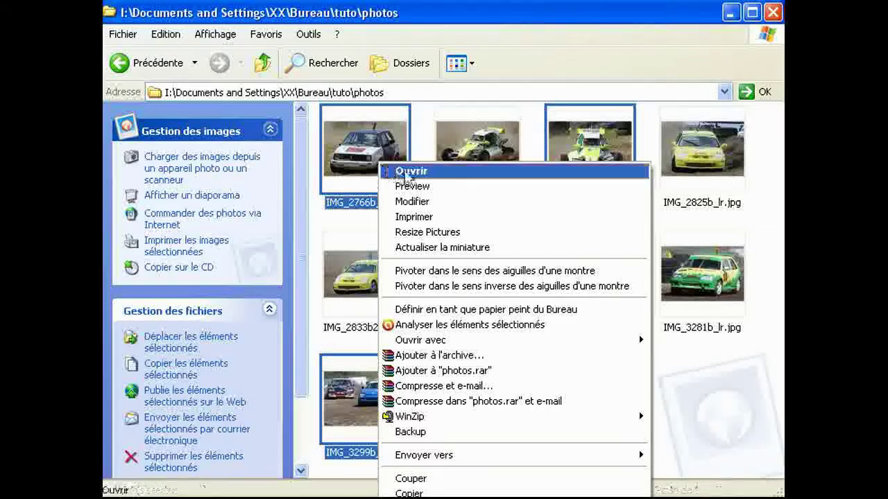
{"action": "left_click", "coordinate": [467, 233]}
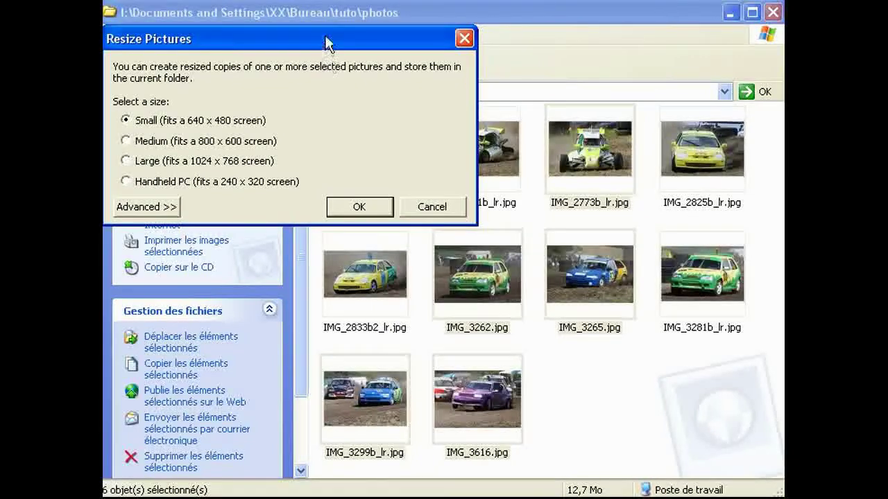
{"action": "left_click_drag", "start_coordinate": [326, 44], "coordinate": [458, 60]}
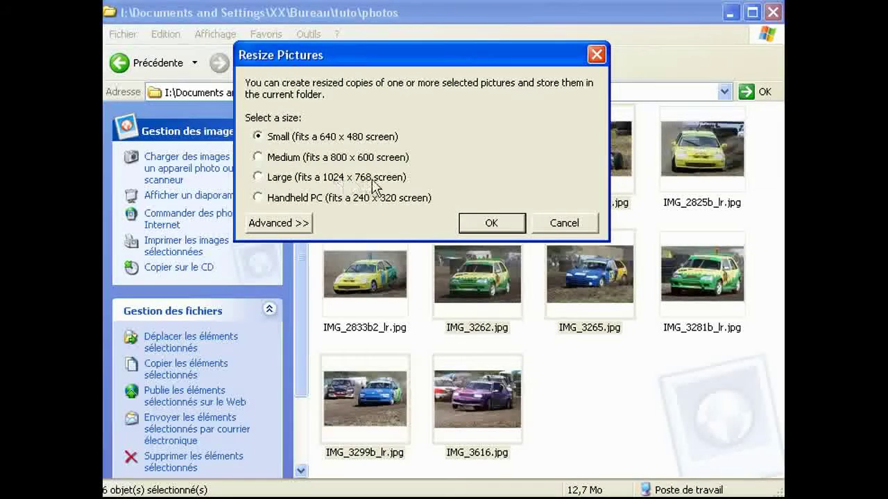
{"action": "left_click", "coordinate": [280, 224]}
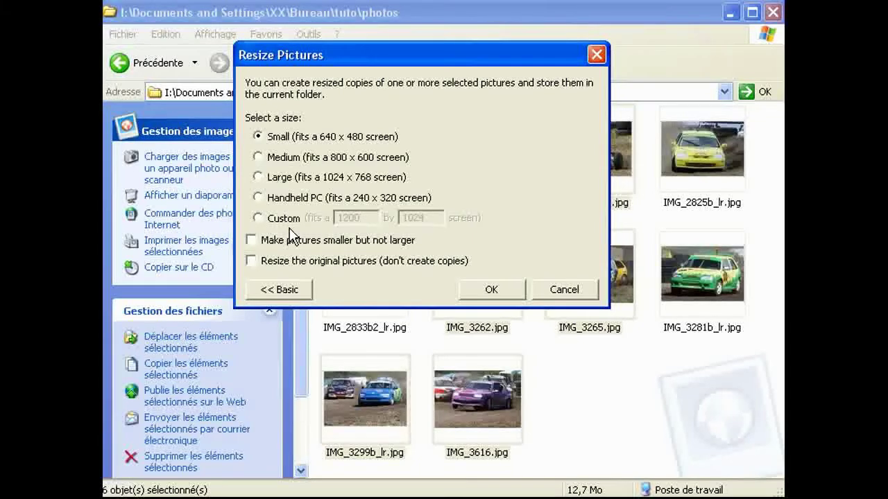
{"action": "left_click", "coordinate": [281, 290]}
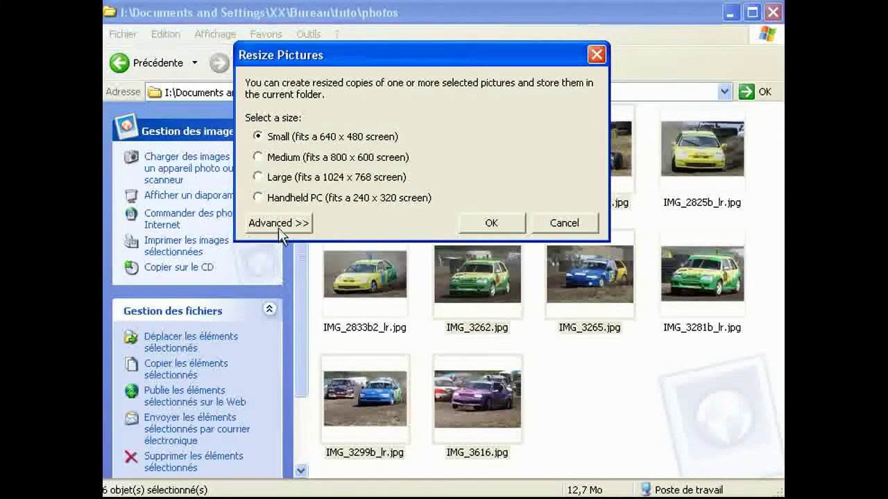
{"action": "left_click", "coordinate": [278, 223]}
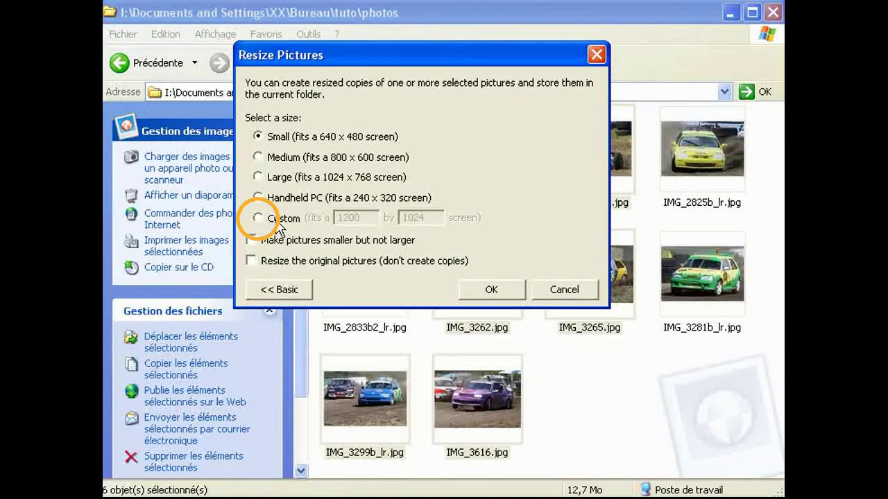
- Create resized copies of the selected pictures with a custom size of 1400 by 1200
{"action": "left_click", "coordinate": [276, 221]}
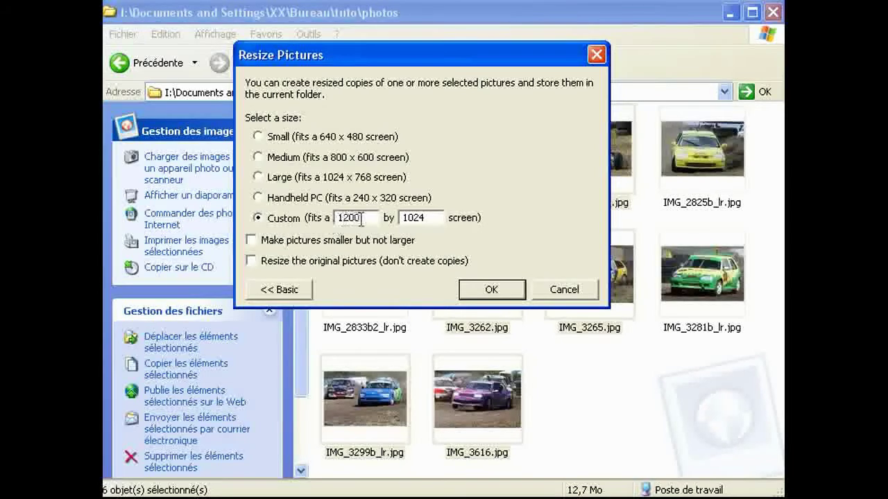
{"action": "left_click_drag", "start_coordinate": [368, 219], "coordinate": [317, 217]}
{"action": "type", "text": "14"}
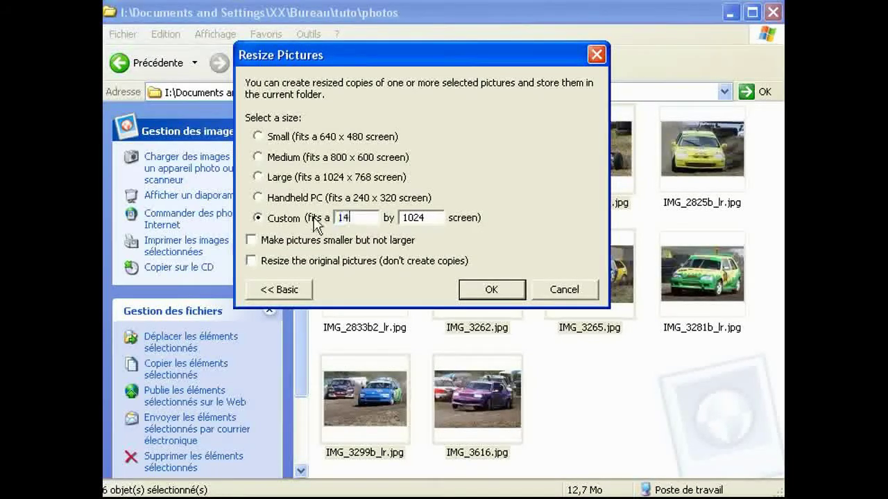
{"action": "type", "text": "00"}
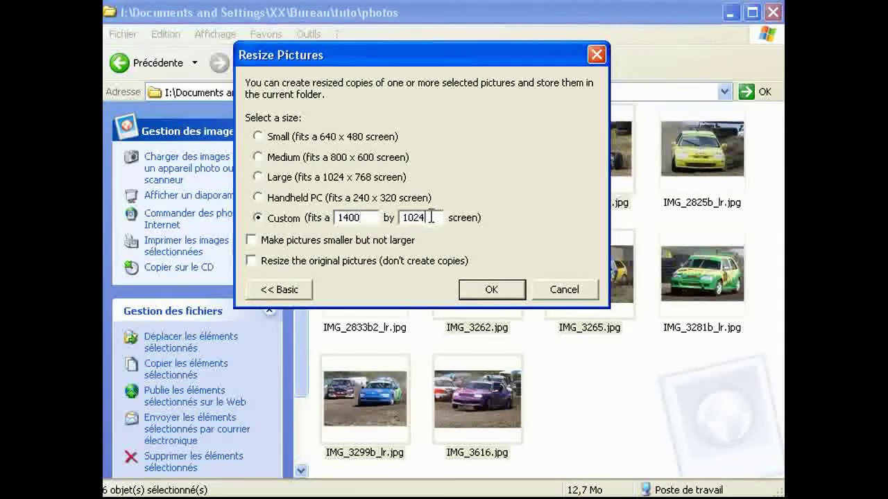
{"action": "key", "text": "Tab"}
{"action": "type", "text": "120"}
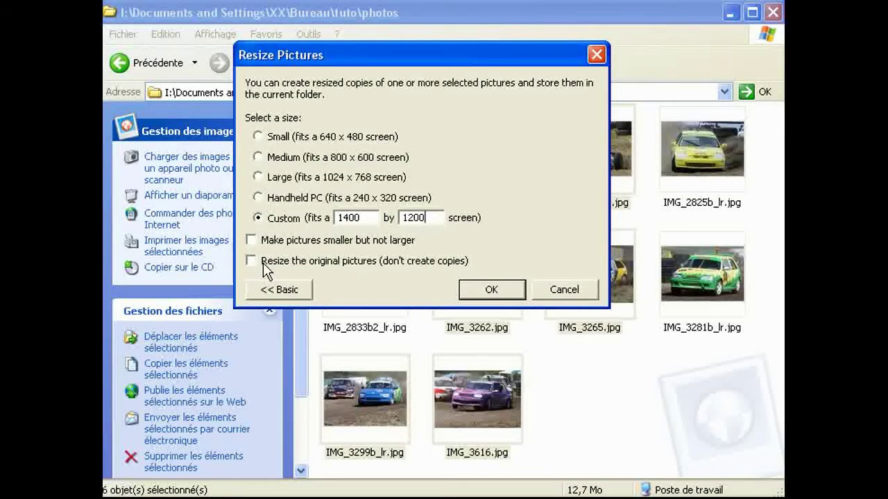
{"action": "left_click", "coordinate": [499, 291]}
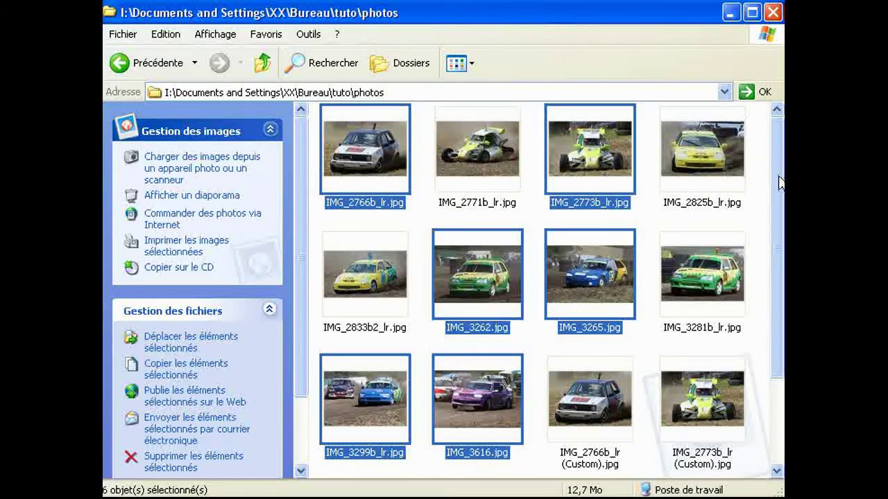
- Check the resized copies in the folder and compare the file details of IMG_3265.jpg with its Custom copy
{"action": "left_click_drag", "start_coordinate": [778, 178], "coordinate": [762, 271]}
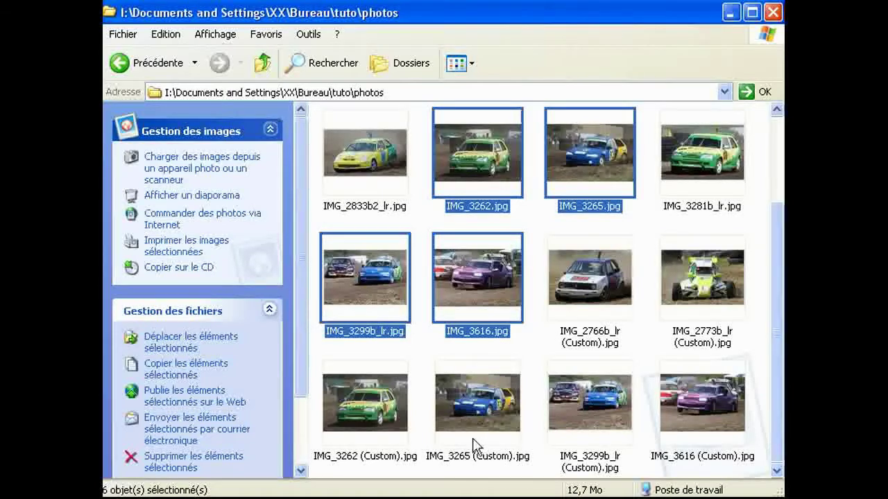
{"action": "mouse_move", "coordinate": [600, 219]}
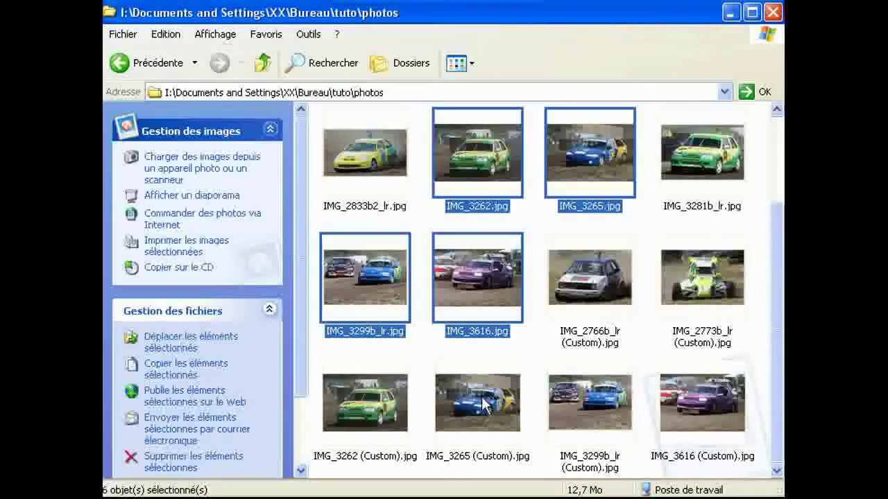
{"action": "mouse_move", "coordinate": [483, 405]}
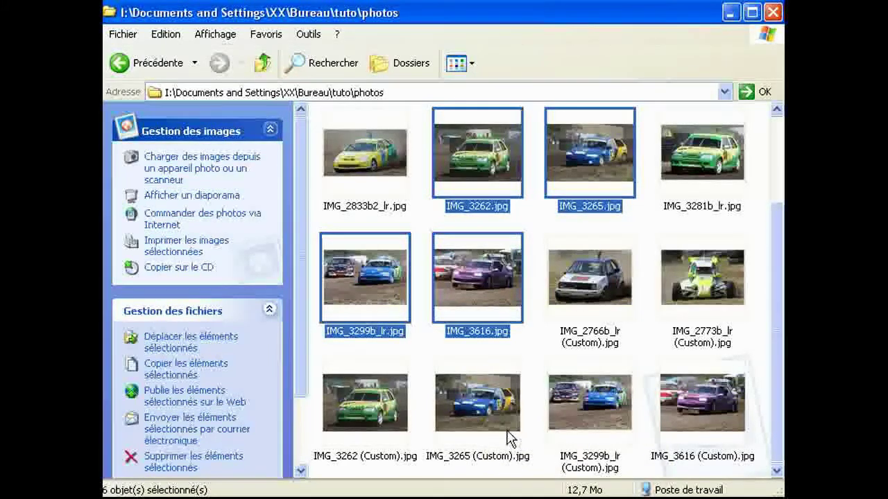
{"action": "mouse_move", "coordinate": [502, 417]}
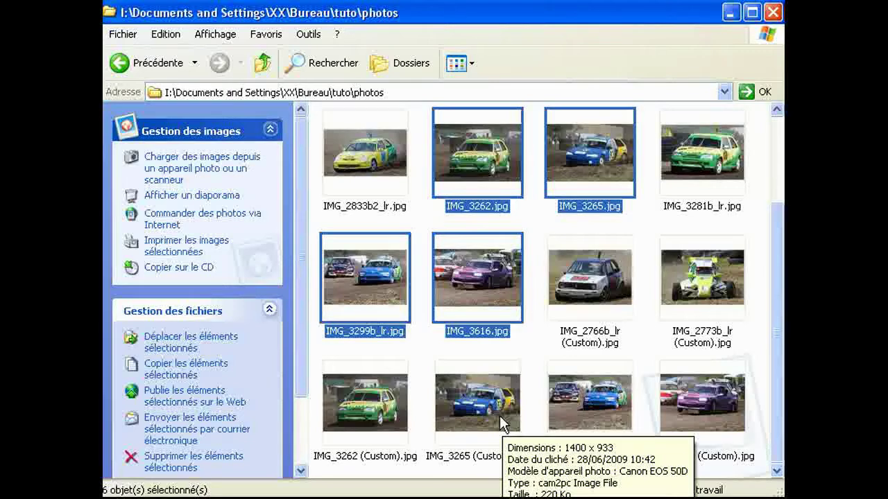
{"action": "scroll", "coordinate": [774, 278], "scroll_direction": "up", "scroll_amount": 3}
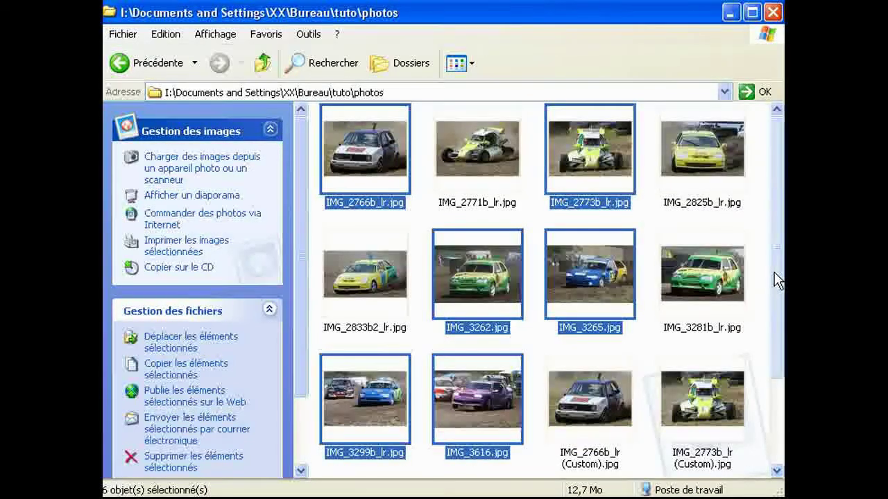